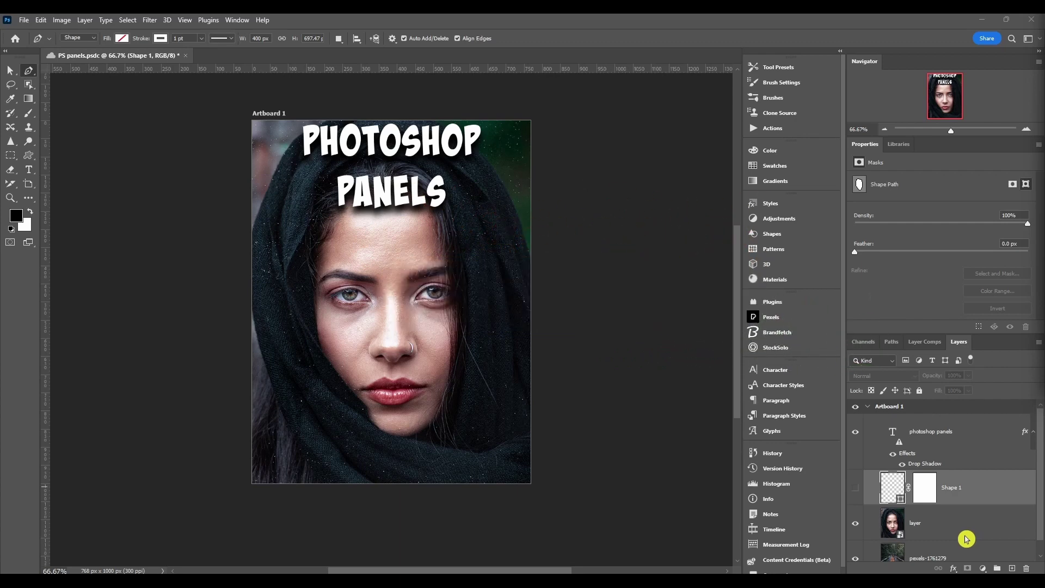
Select the pexels-1761279 photo layer to display its Pixel Layer properties
{"action": "left_click", "coordinate": [965, 548]}
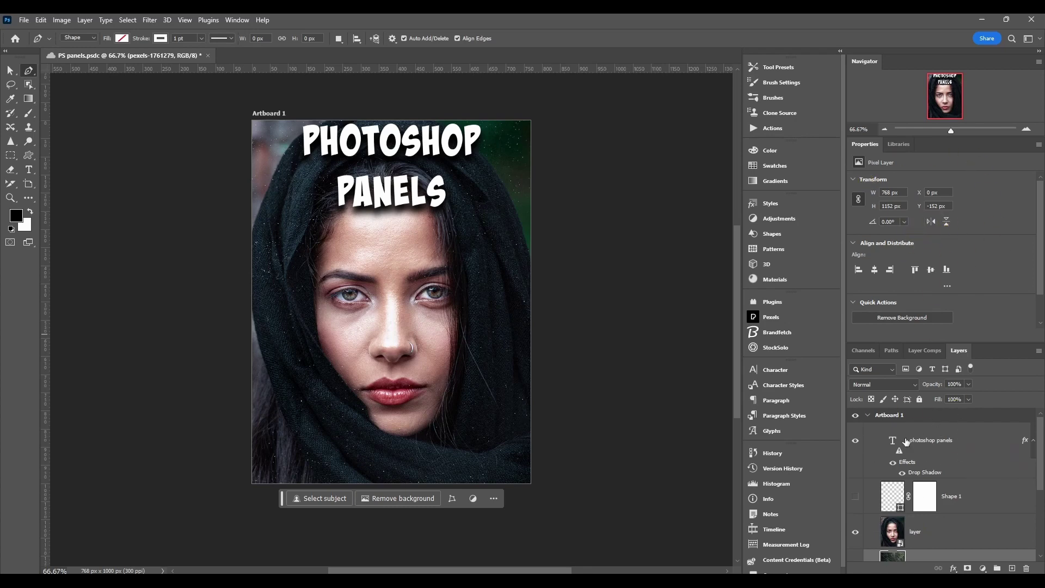
Review the text layer's Transform, Character, Paragraph and Type Options, then show Shape 1's mask properties
{"action": "left_click", "coordinate": [966, 445]}
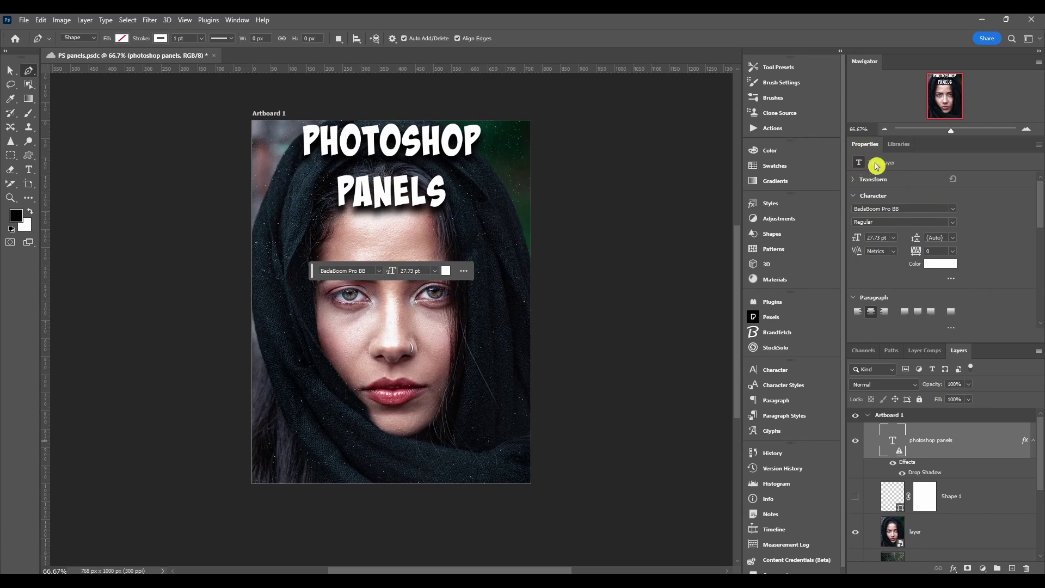
{"action": "left_click", "coordinate": [852, 183]}
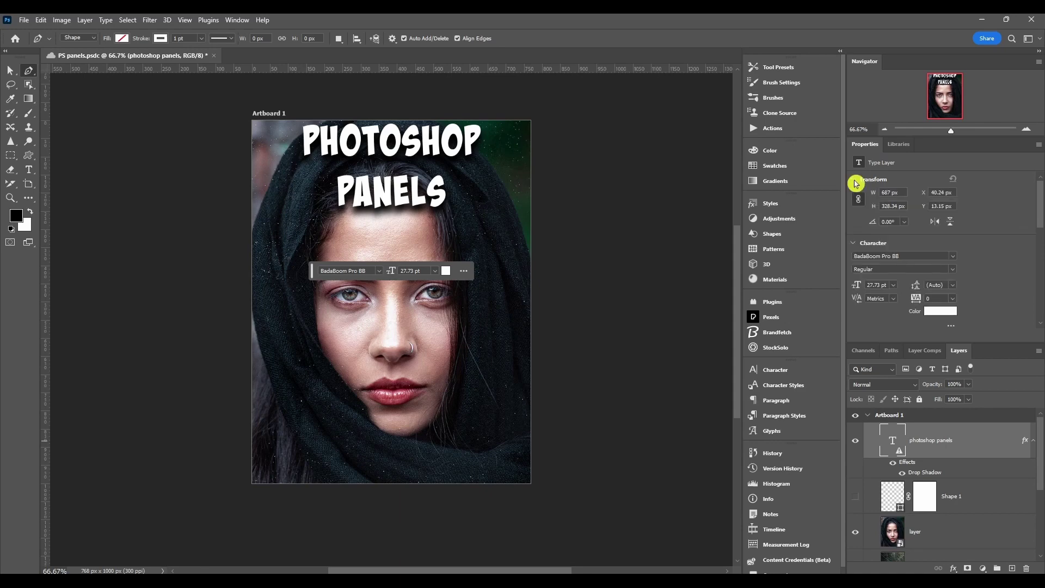
{"action": "scroll", "coordinate": [925, 266], "scroll_direction": "down", "scroll_amount": 5}
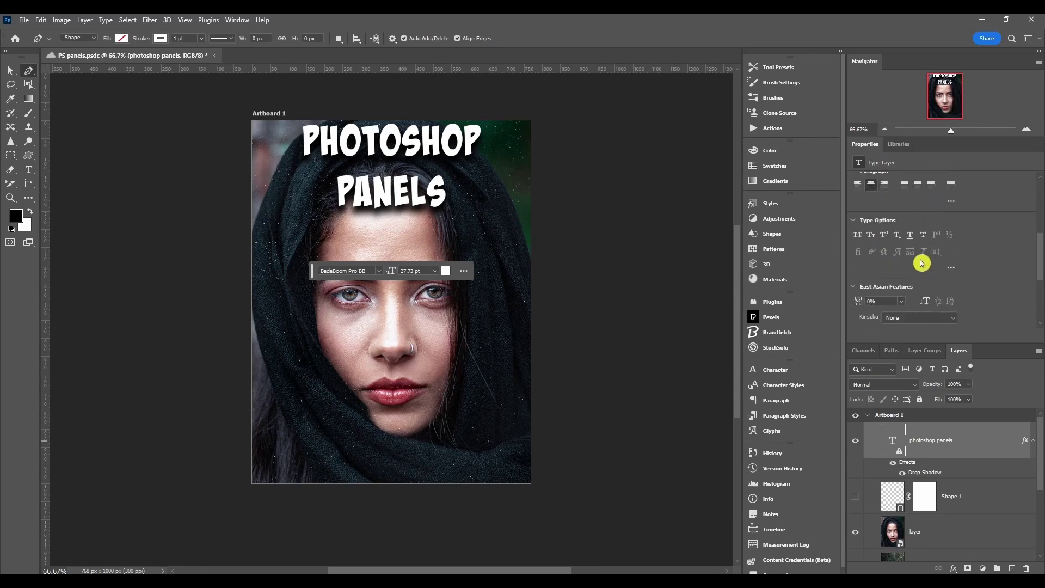
{"action": "scroll", "coordinate": [922, 264], "scroll_direction": "down", "scroll_amount": 4}
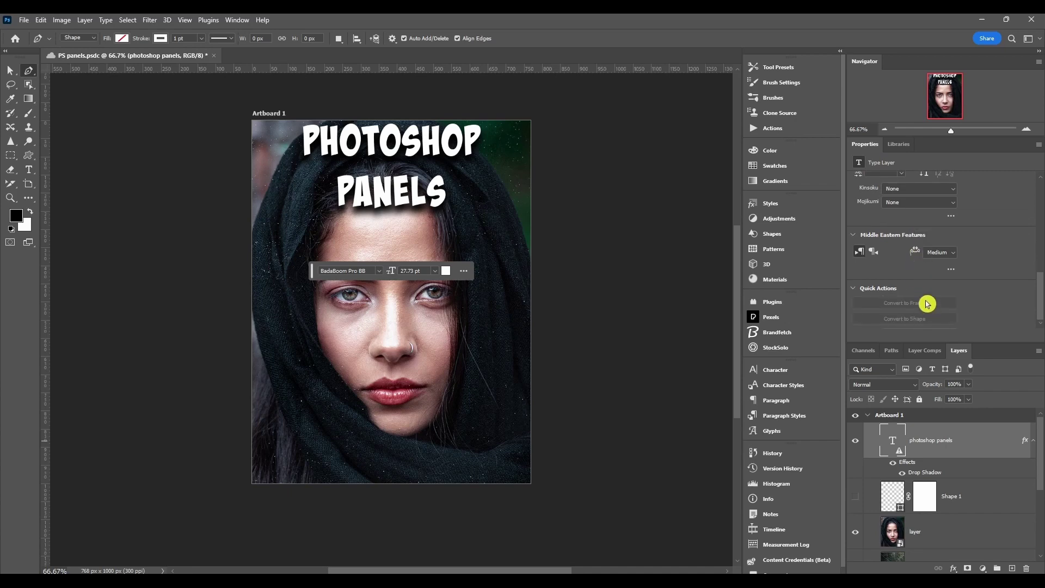
{"action": "scroll", "coordinate": [925, 301], "scroll_direction": "up", "scroll_amount": 3}
{"action": "left_click", "coordinate": [974, 499]}
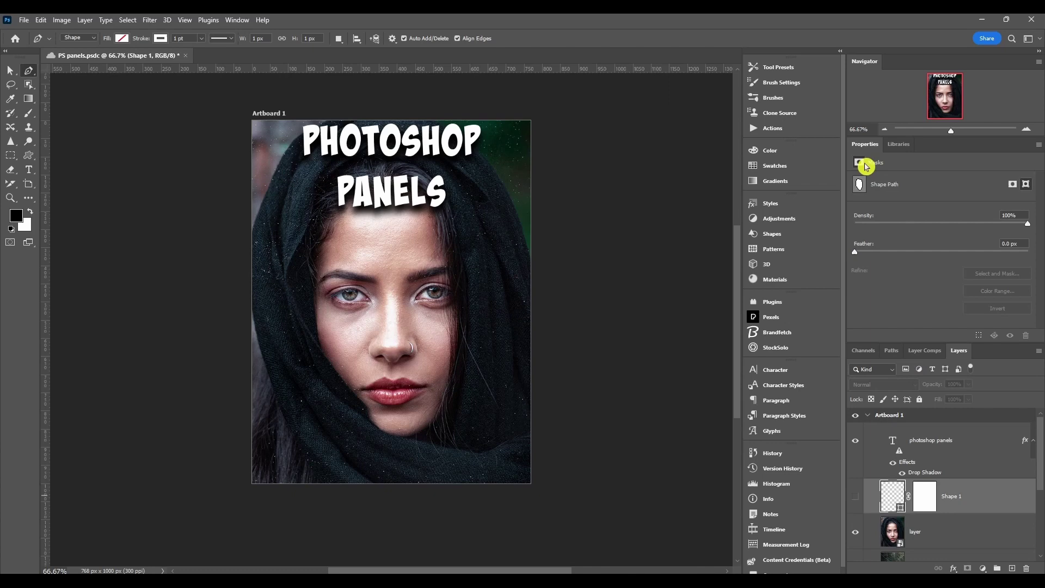
Add a pixel mask to Shape 1, then load its vector face outline as a selection
{"action": "left_click", "coordinate": [1015, 186]}
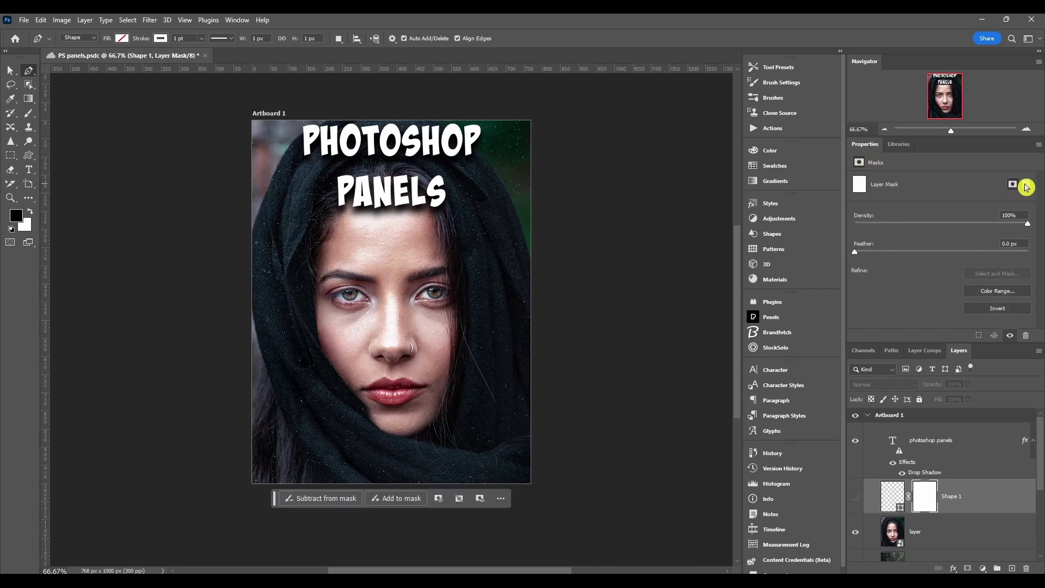
{"action": "left_click", "coordinate": [1026, 185]}
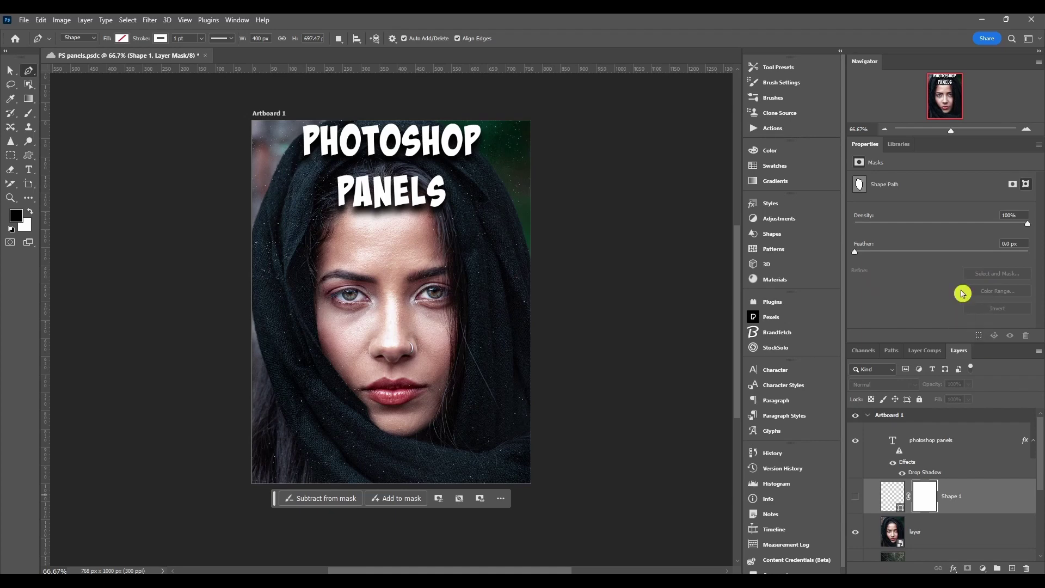
{"action": "left_click", "coordinate": [978, 335]}
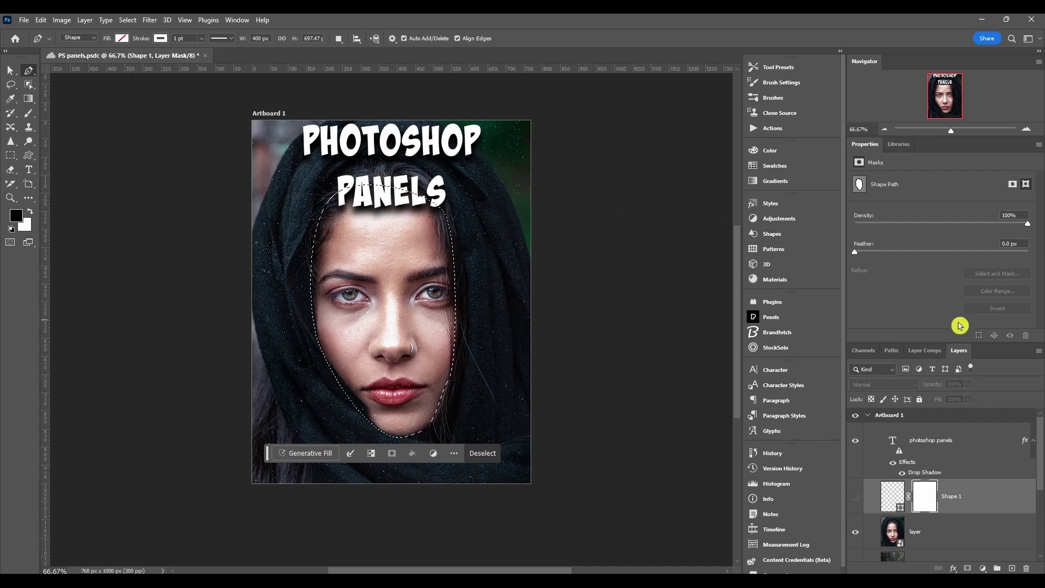
{"action": "scroll", "coordinate": [958, 466], "scroll_direction": "down", "scroll_amount": 3}
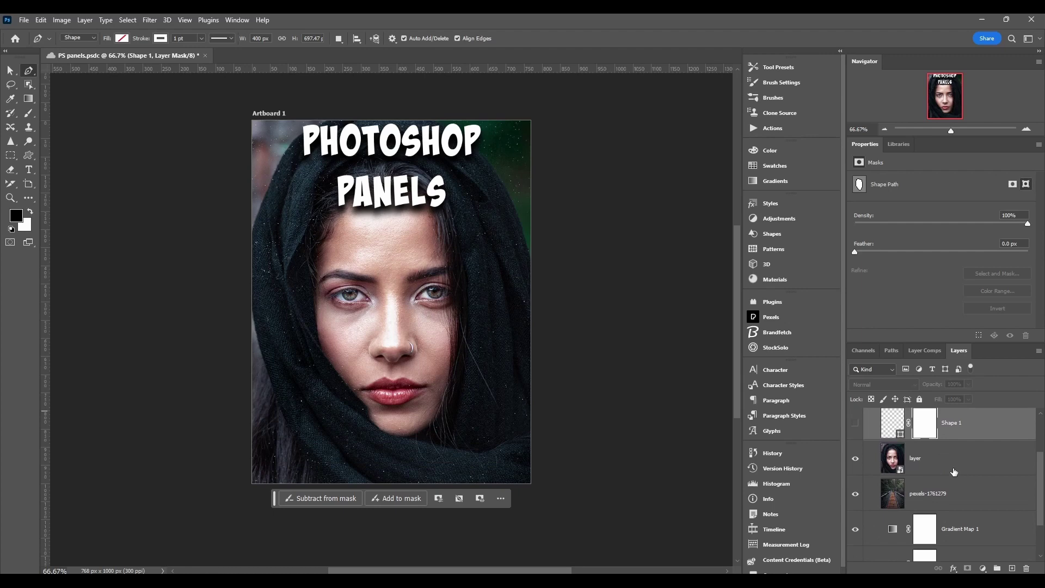
Select the portrait smart object, convert it to layers, then undo the conversion
{"action": "left_click", "coordinate": [953, 468]}
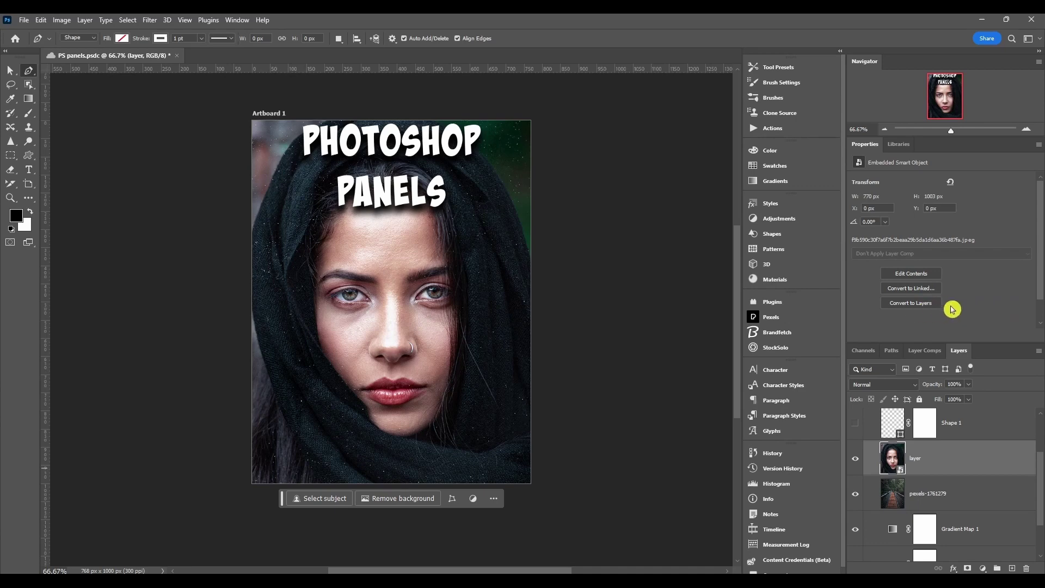
{"action": "left_click", "coordinate": [931, 308]}
{"action": "key", "text": "ctrl+z"}
Select the pexels-1761279 layer and scroll its properties down to Quick Actions
{"action": "left_click", "coordinate": [956, 493]}
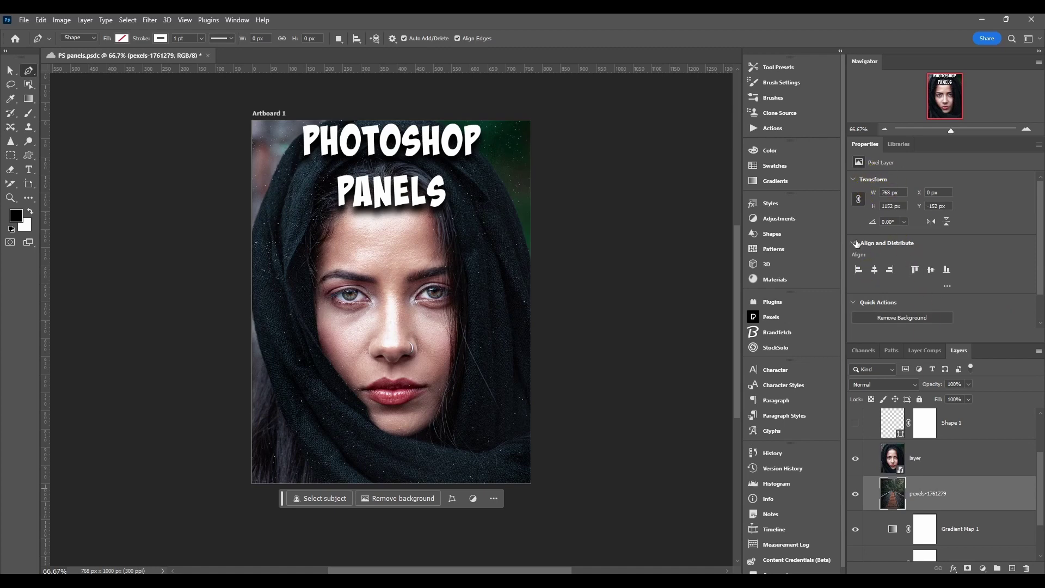
{"action": "scroll", "coordinate": [972, 279], "scroll_direction": "down", "scroll_amount": 1}
{"action": "scroll", "coordinate": [973, 278], "scroll_direction": "down", "scroll_amount": 1}
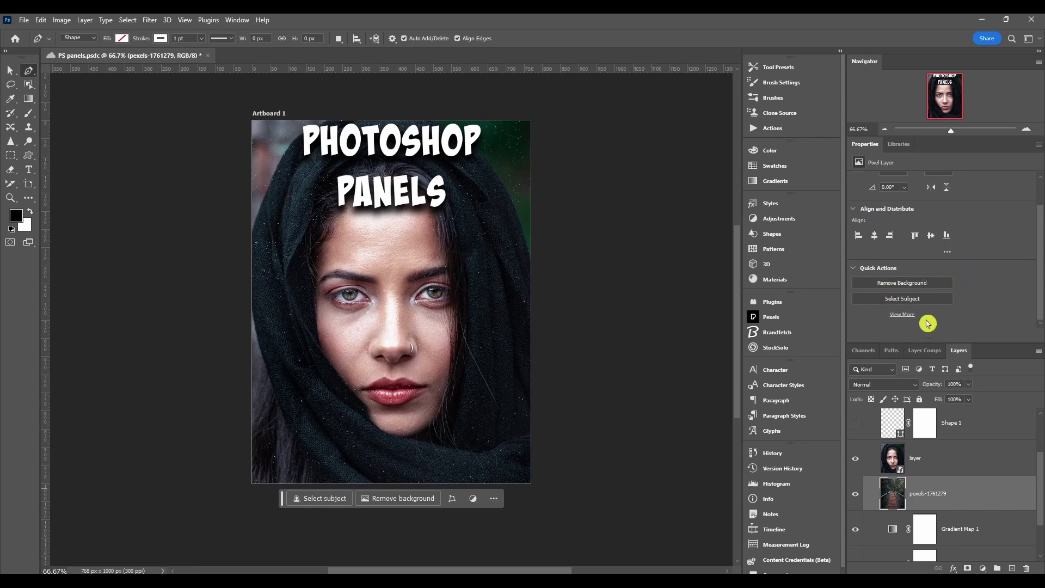
Open the Discover quick actions list, move it to the centre, scroll through it, then close it
{"action": "left_click", "coordinate": [901, 315]}
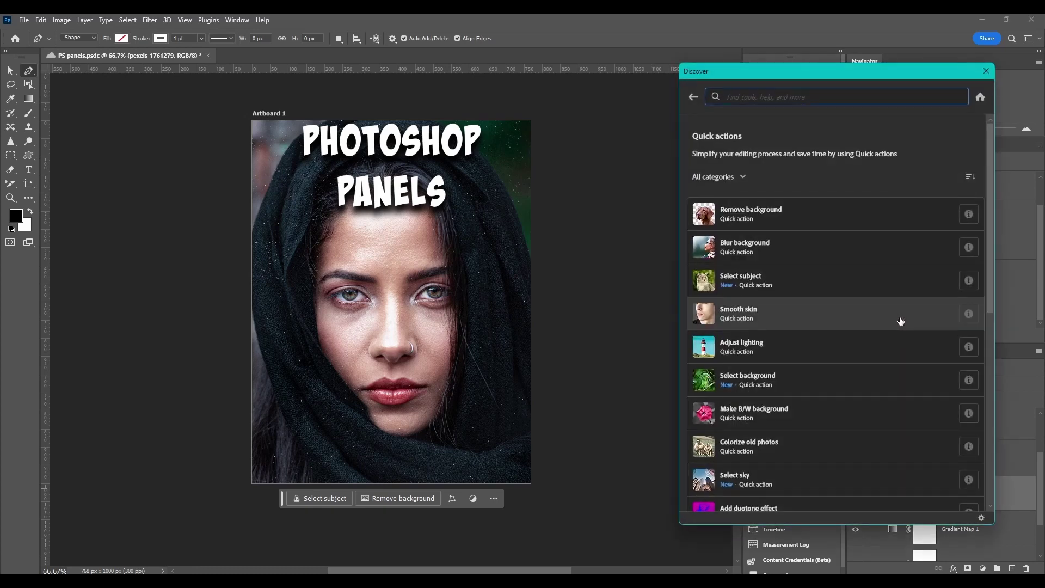
{"action": "left_click_drag", "start_coordinate": [744, 83], "coordinate": [604, 58]}
{"action": "scroll", "coordinate": [614, 194], "scroll_direction": "down", "scroll_amount": 6}
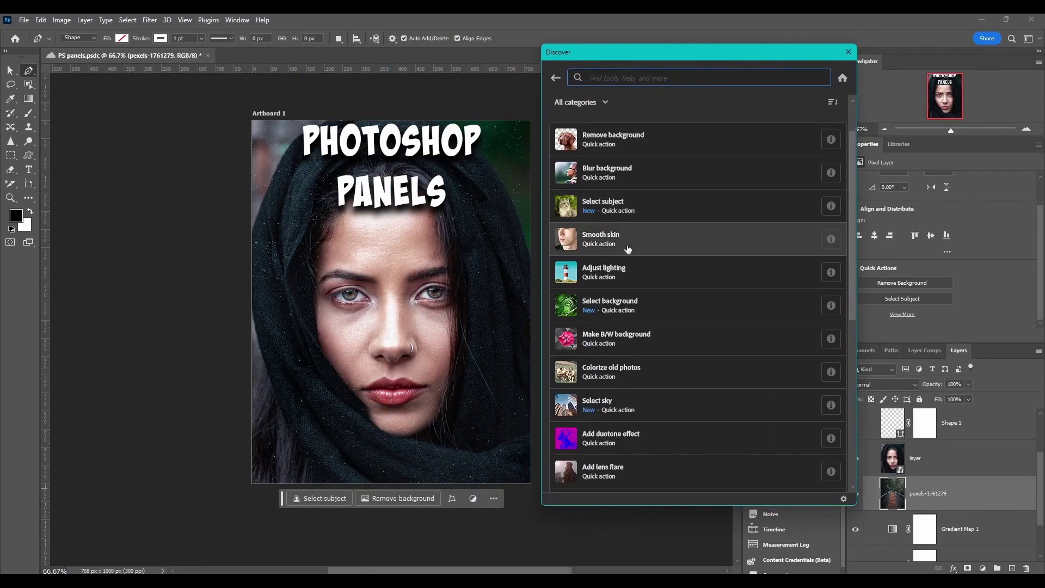
{"action": "scroll", "coordinate": [651, 406], "scroll_direction": "up", "scroll_amount": 8}
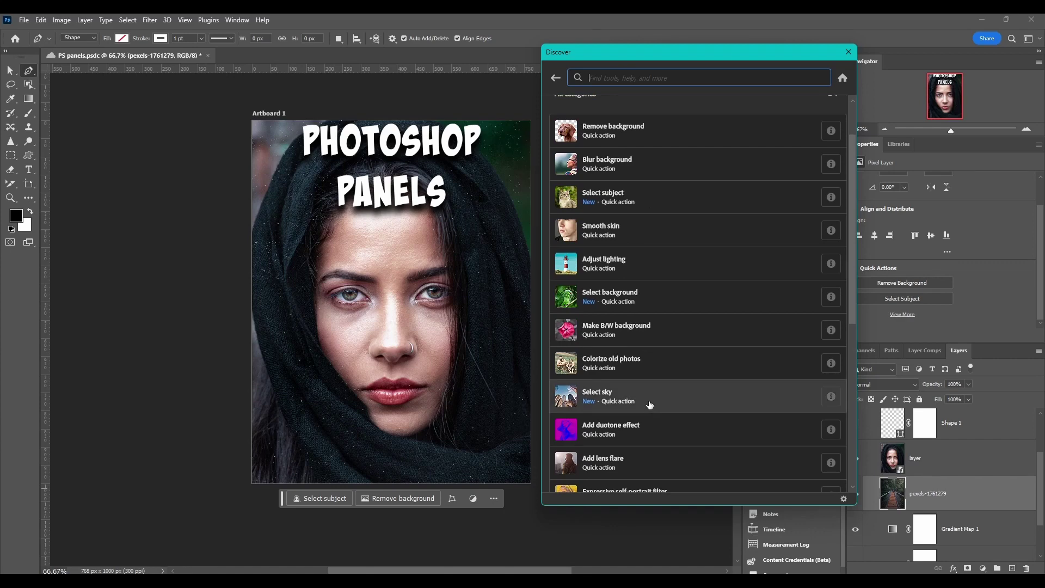
{"action": "left_click", "coordinate": [848, 51]}
{"action": "scroll", "coordinate": [965, 526], "scroll_direction": "down", "scroll_amount": 1}
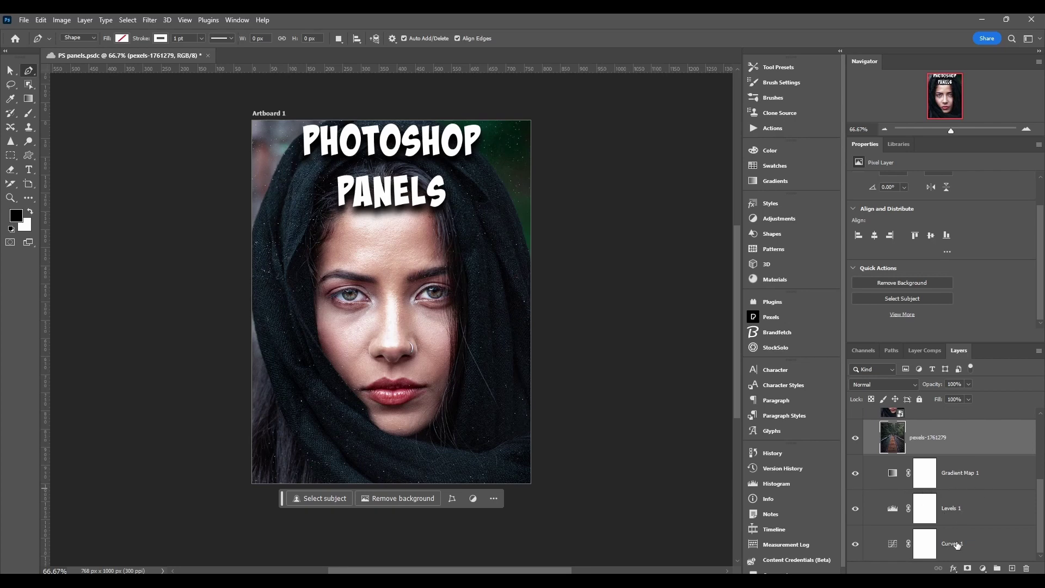
Add a Hue/Saturation adjustment layer and move it below pexels-1761279
{"action": "left_click", "coordinate": [982, 568]}
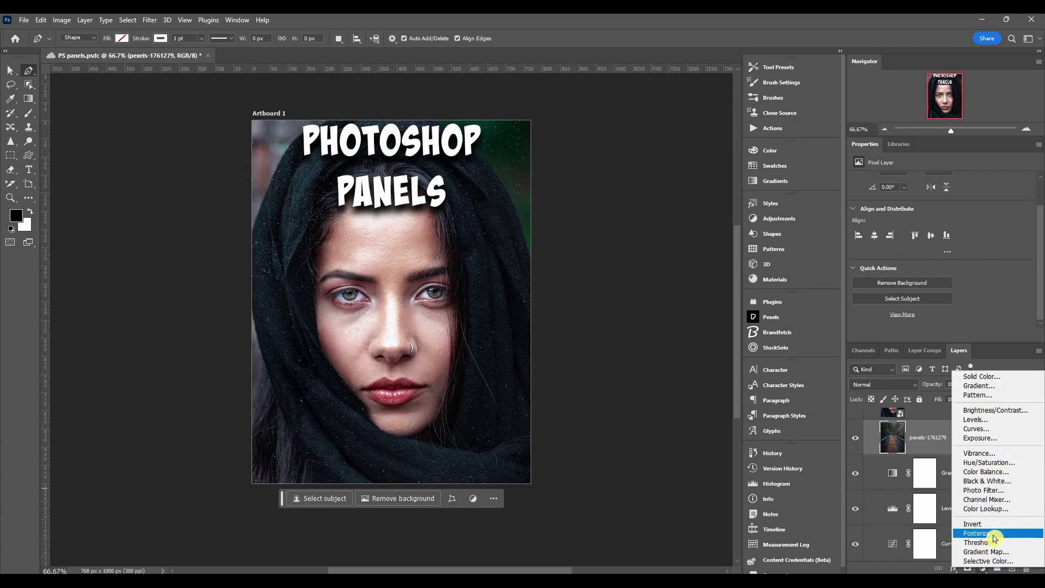
{"action": "left_click", "coordinate": [987, 462]}
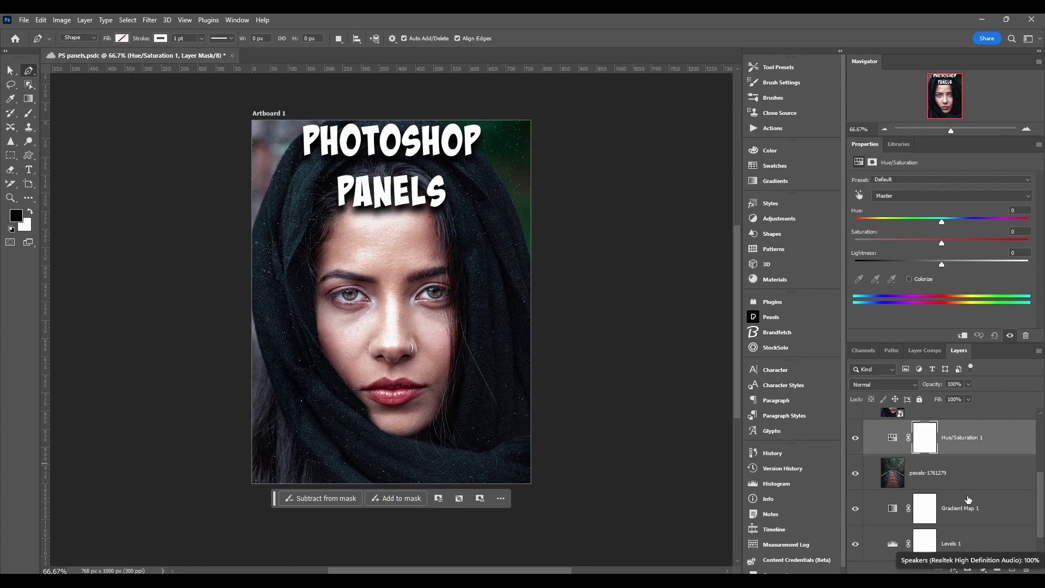
{"action": "left_click_drag", "start_coordinate": [967, 435], "coordinate": [983, 475]}
Check the Gradient Map 1 and Levels 1 settings, then set Hue/Saturation 1's preset to Custom
{"action": "left_click", "coordinate": [988, 517]}
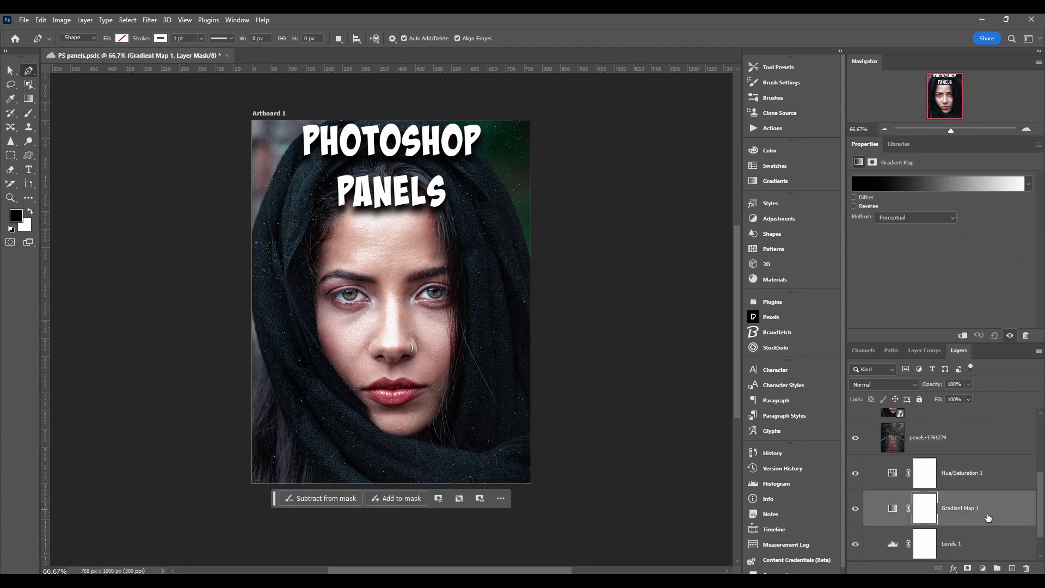
{"action": "left_click", "coordinate": [992, 543]}
{"action": "left_click", "coordinate": [994, 524]}
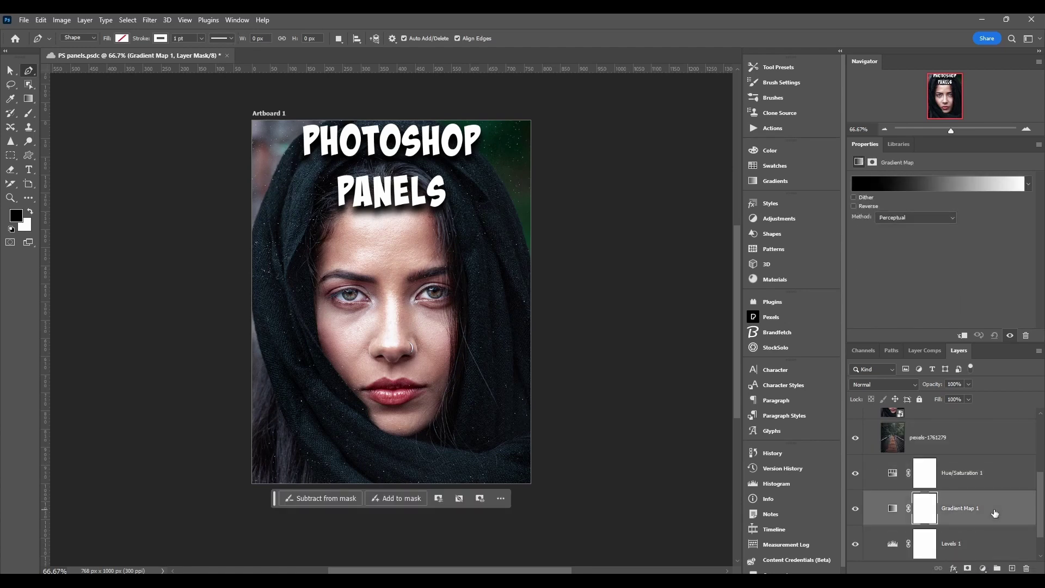
{"action": "left_click", "coordinate": [993, 481]}
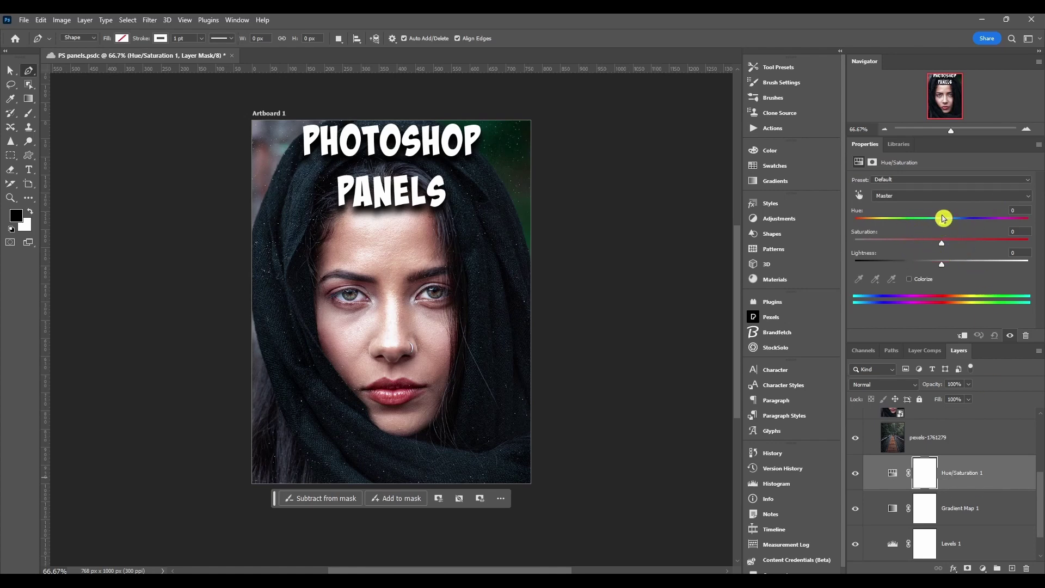
{"action": "left_click", "coordinate": [942, 222]}
Open Image > Adjustments > Hue/Saturation on pexels-1761279 and move the dialog aside
{"action": "left_click", "coordinate": [952, 442]}
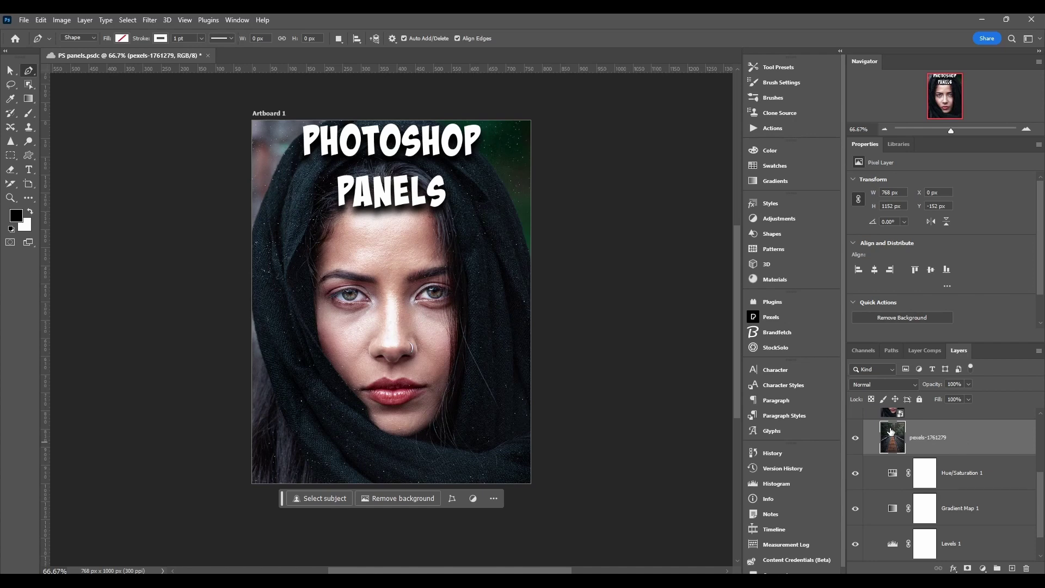
{"action": "left_click", "coordinate": [62, 20]}
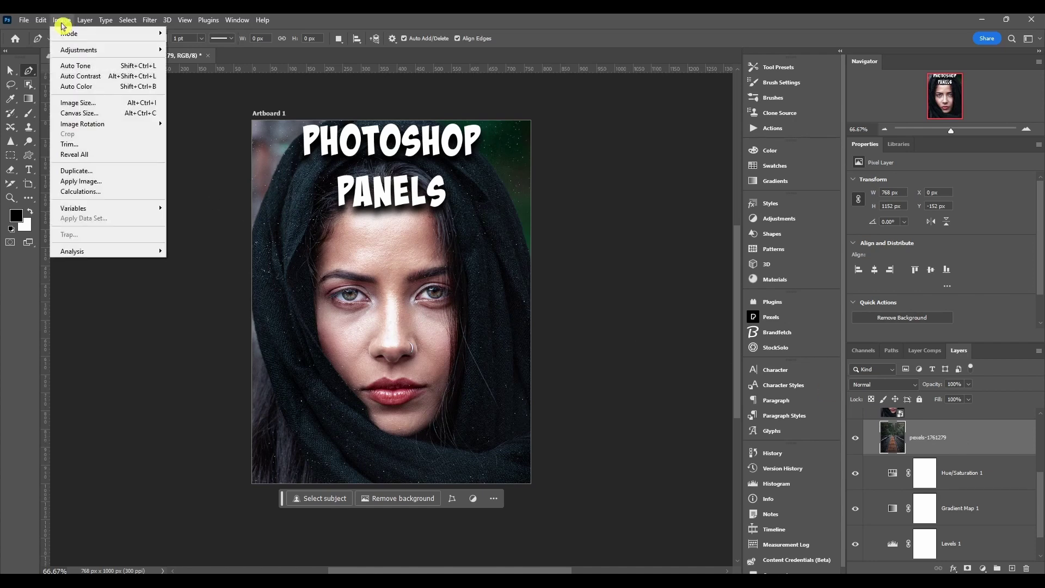
{"action": "mouse_move", "coordinate": [58, 52]}
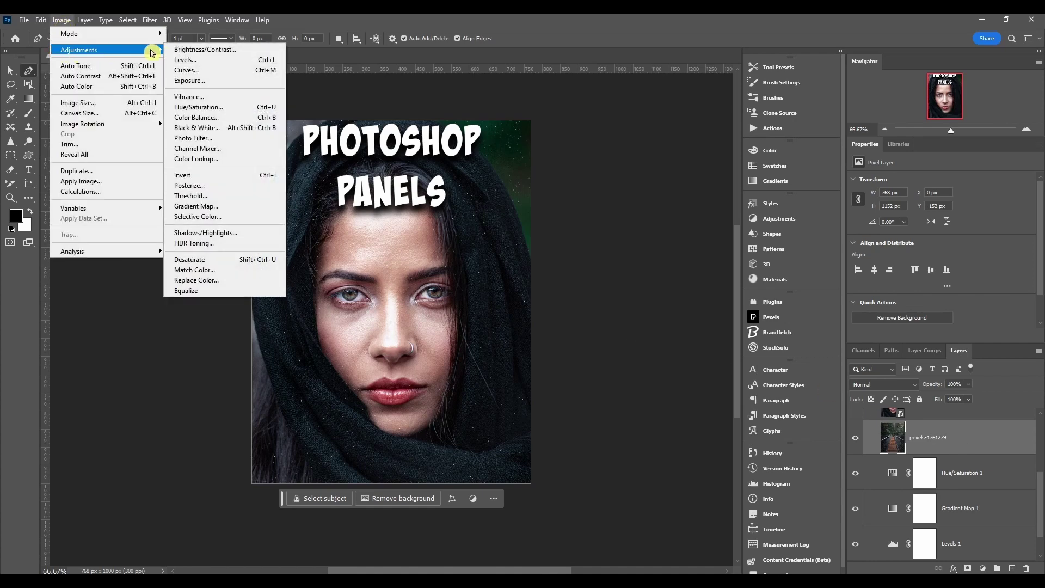
{"action": "left_click", "coordinate": [199, 110]}
{"action": "left_click_drag", "start_coordinate": [434, 133], "coordinate": [571, 142]}
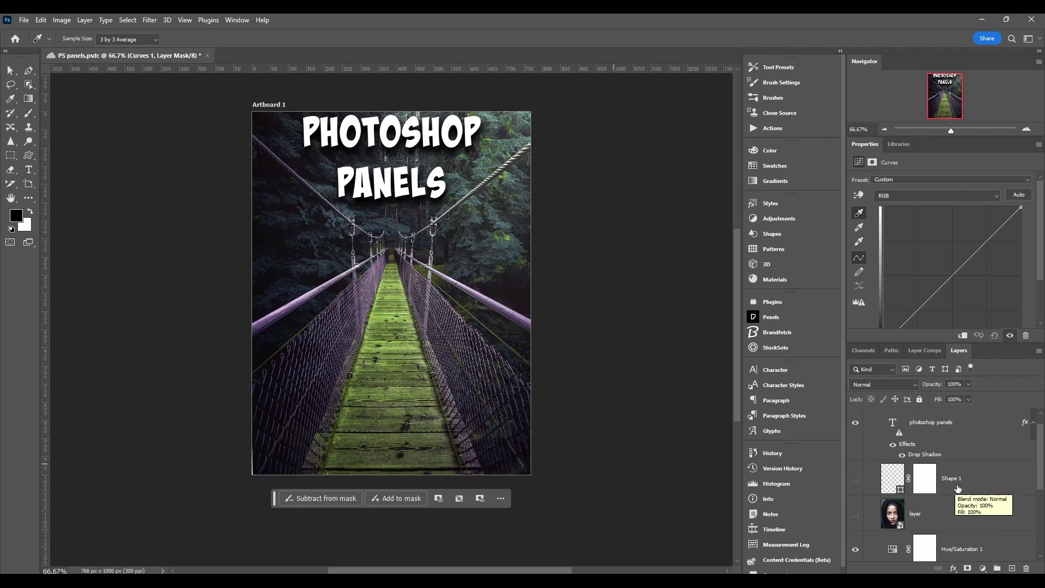
{"action": "scroll", "coordinate": [956, 523], "scroll_direction": "down", "scroll_amount": 1}
{"action": "scroll", "coordinate": [956, 524], "scroll_direction": "down", "scroll_amount": 3}
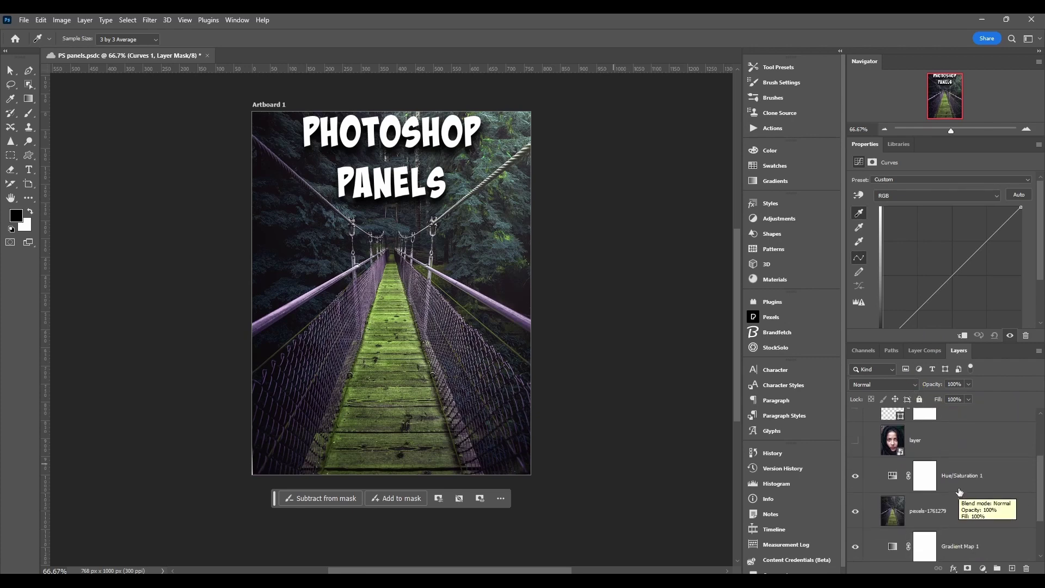
{"action": "scroll", "coordinate": [948, 252], "scroll_direction": "down", "scroll_amount": 3}
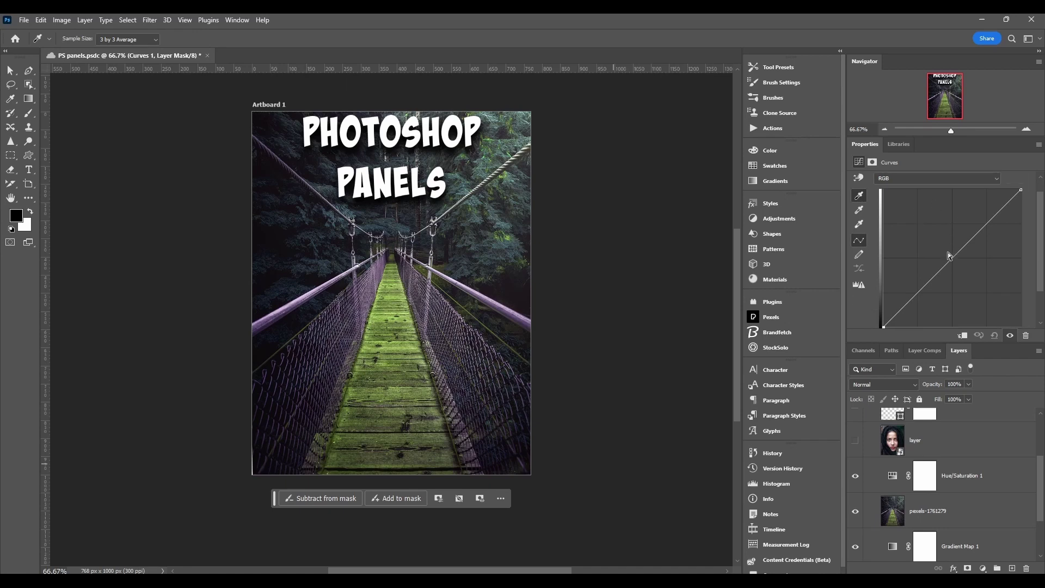
{"action": "scroll", "coordinate": [947, 251], "scroll_direction": "up", "scroll_amount": 3}
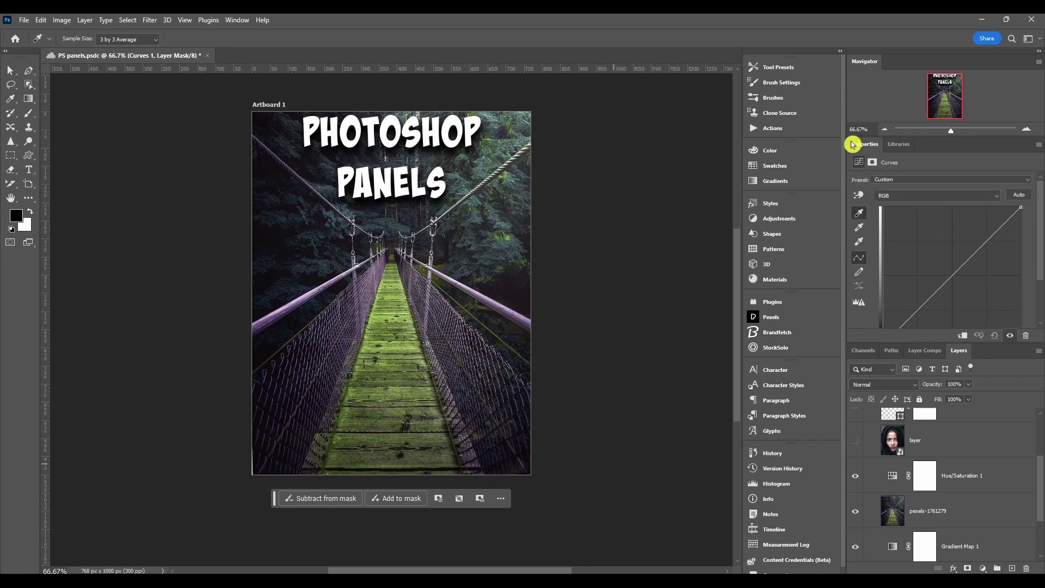
{"action": "scroll", "coordinate": [938, 243], "scroll_direction": "down", "scroll_amount": 2}
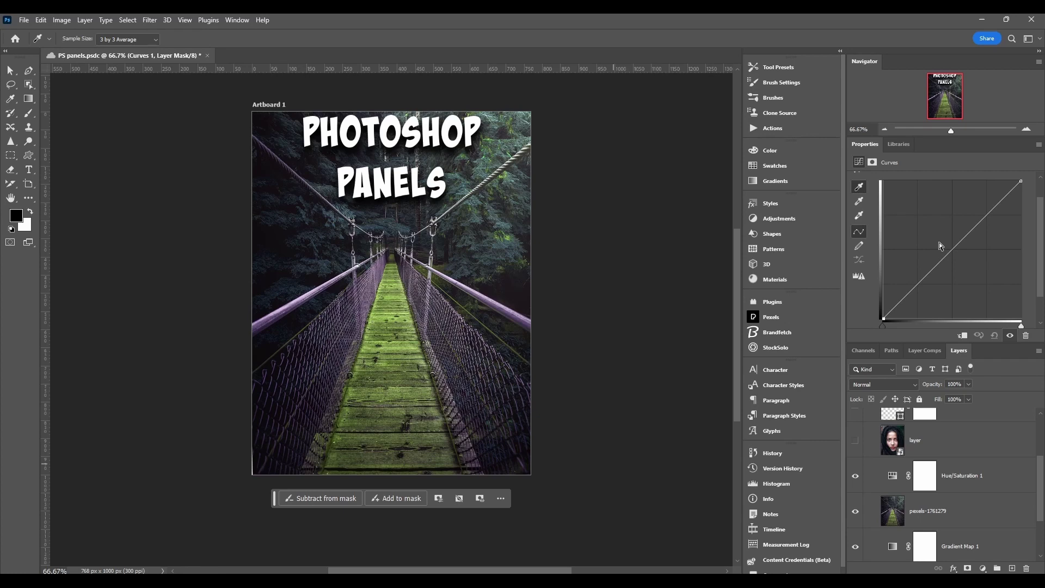
{"action": "scroll", "coordinate": [938, 445], "scroll_direction": "down", "scroll_amount": 2}
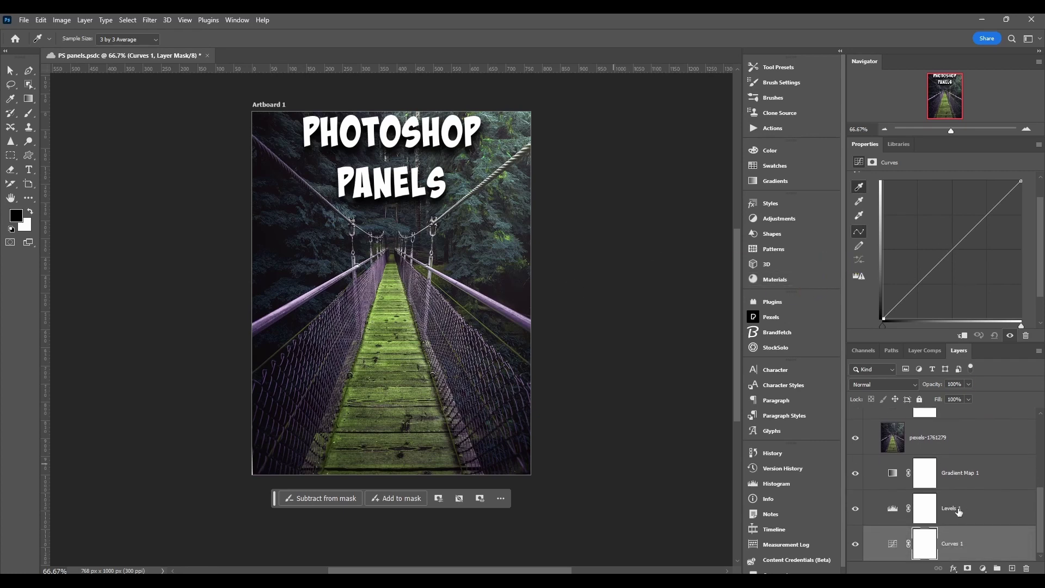
{"action": "scroll", "coordinate": [958, 512], "scroll_direction": "up", "scroll_amount": 5}
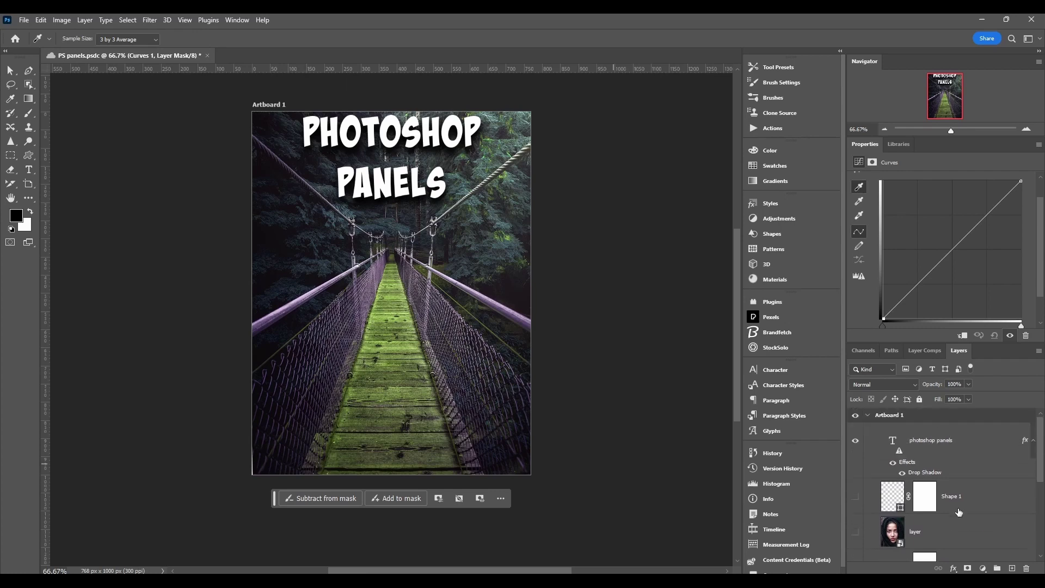